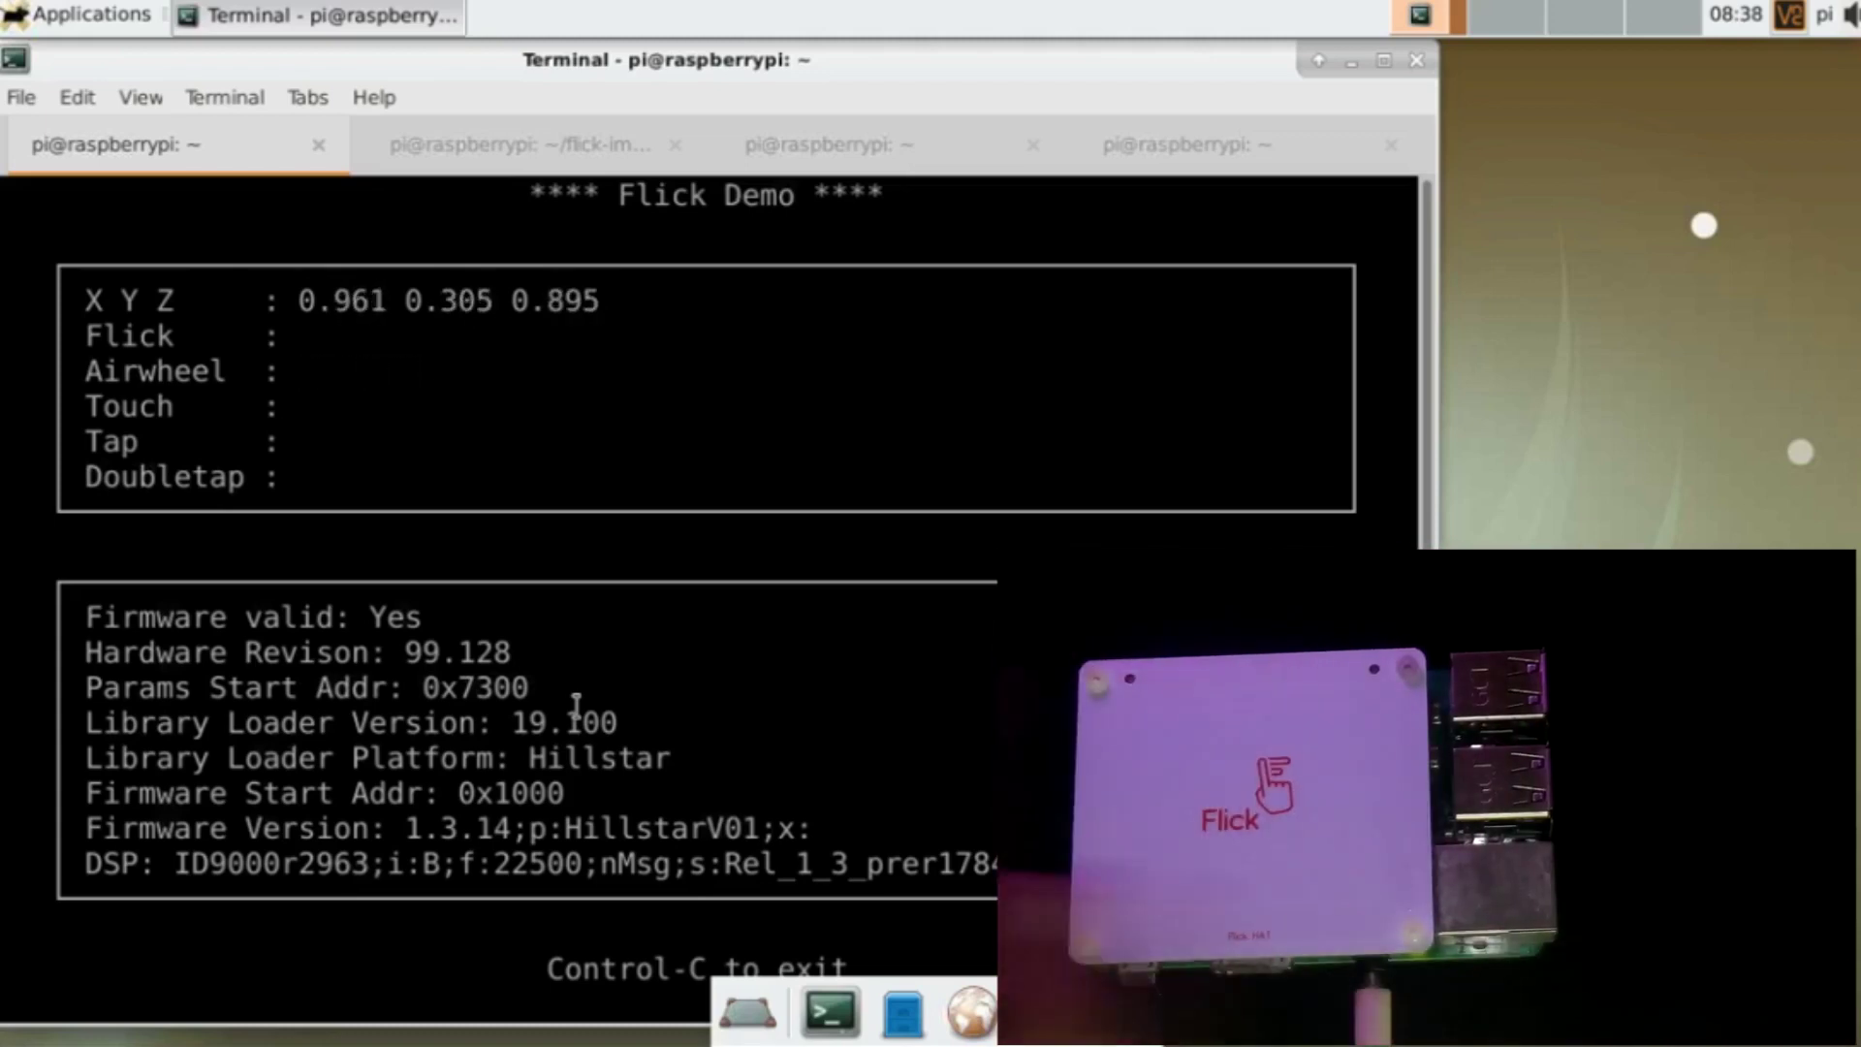
Step: Stop the flick-demo X Y Z gesture readout, returning to the shell prompt
key(ctrl+c)
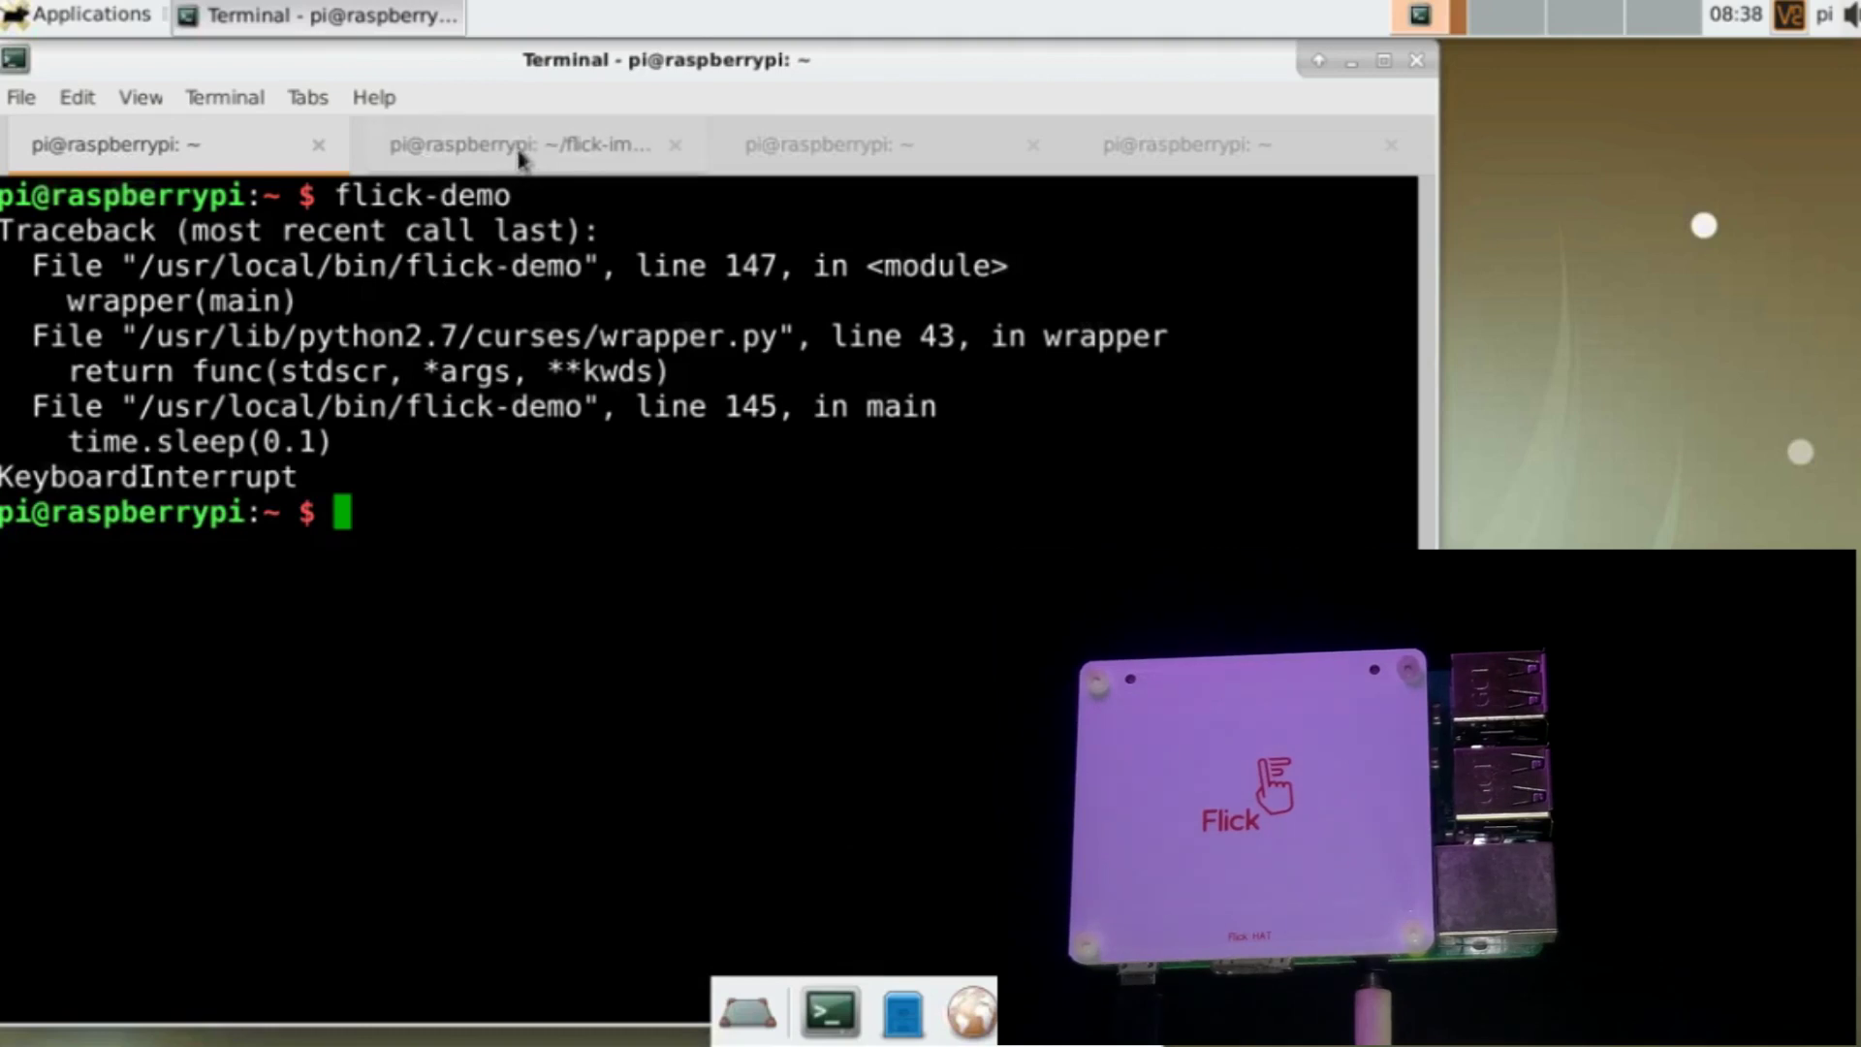
Step: Move the img.py photo viewer from the ~/flick-image session into view for flick swiping
click(520, 147)
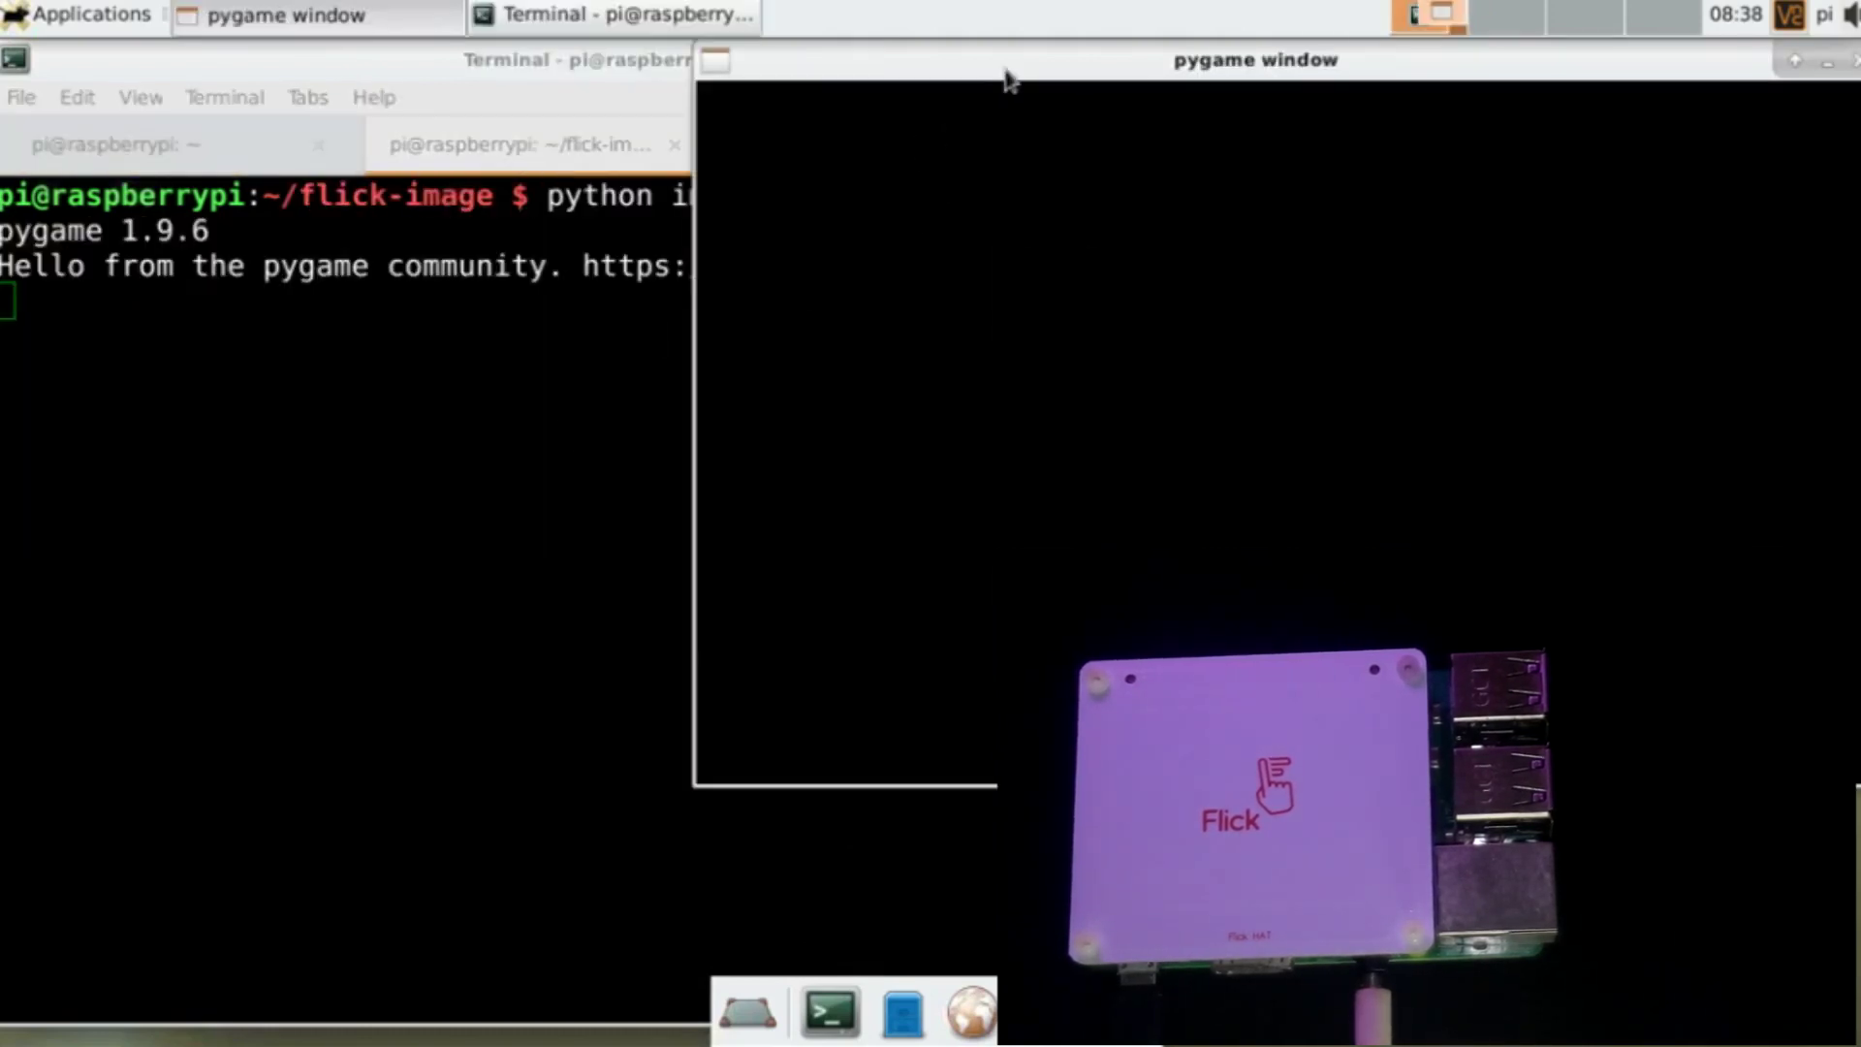
mouse_move(1008, 77)
mouse_down()
mouse_move(316, 138)
mouse_move(347, 133)
mouse_up()
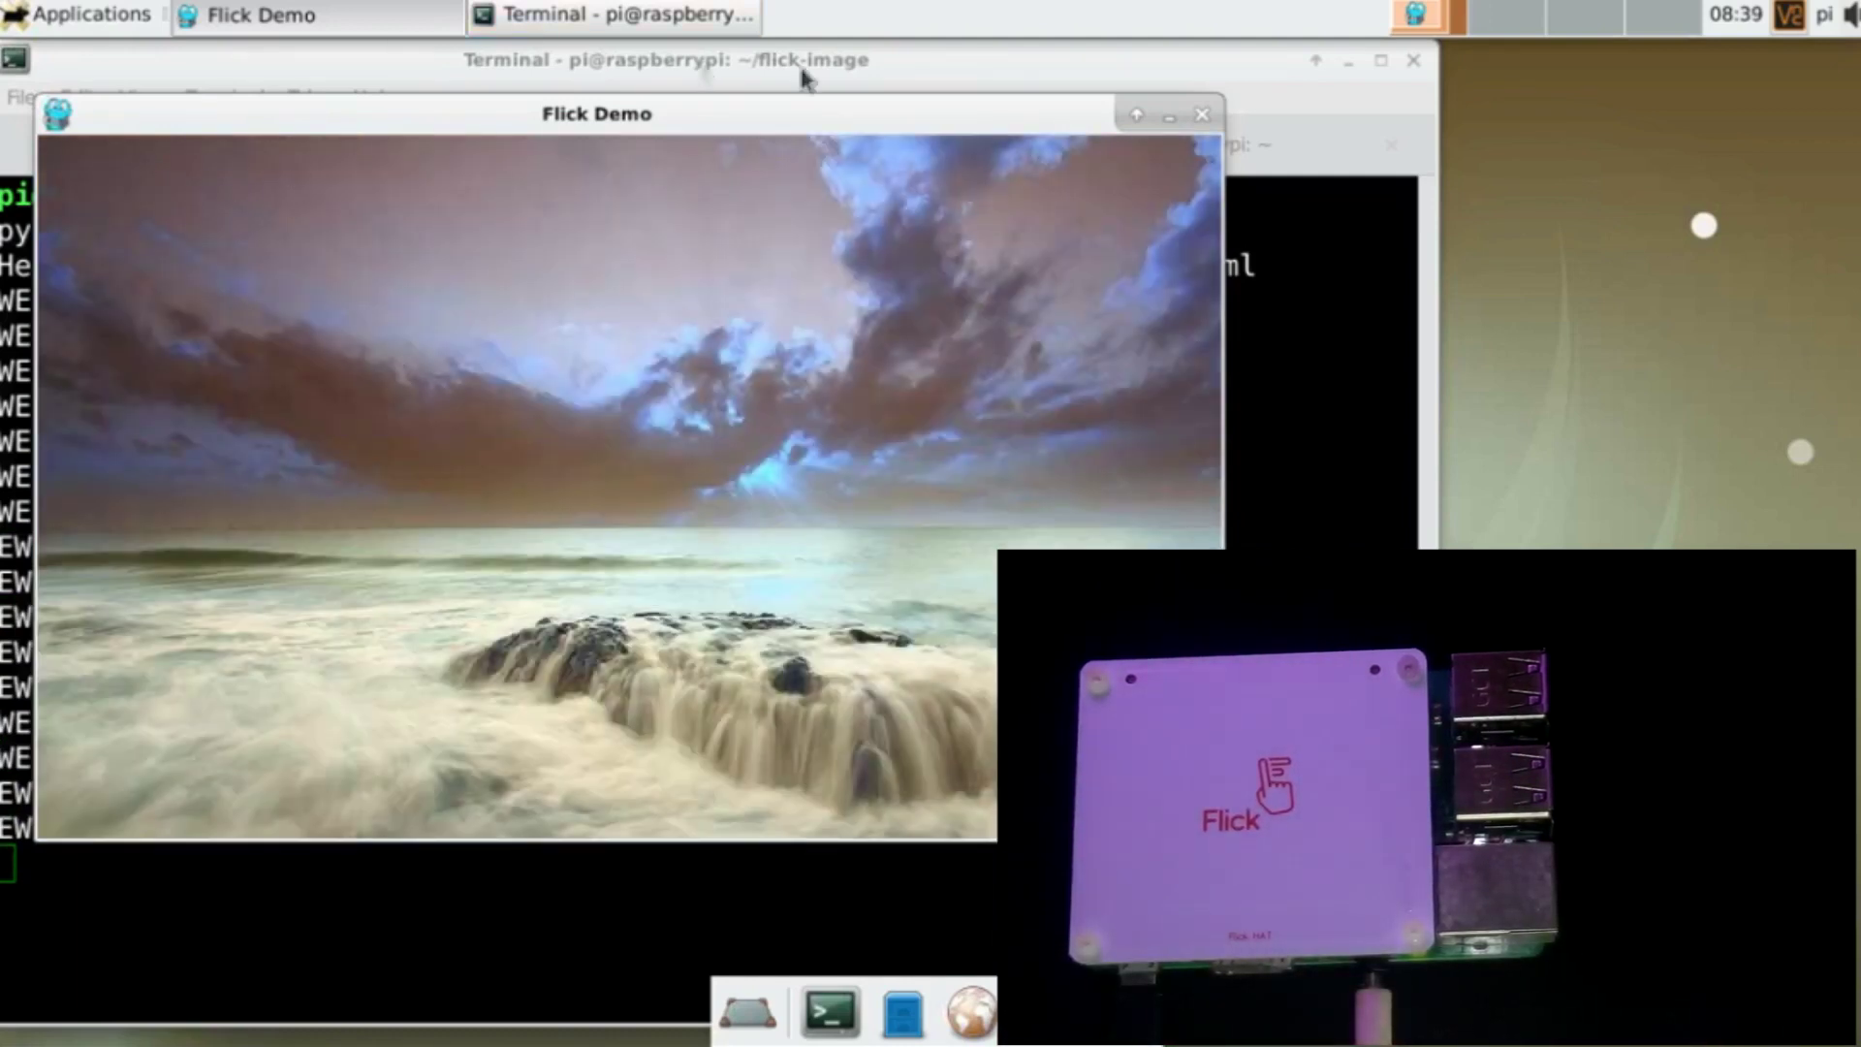
click(1305, 334)
Step: Stop the img.py photo viewer and switch to the third session for flick-volctrl
key(ctrl+c)
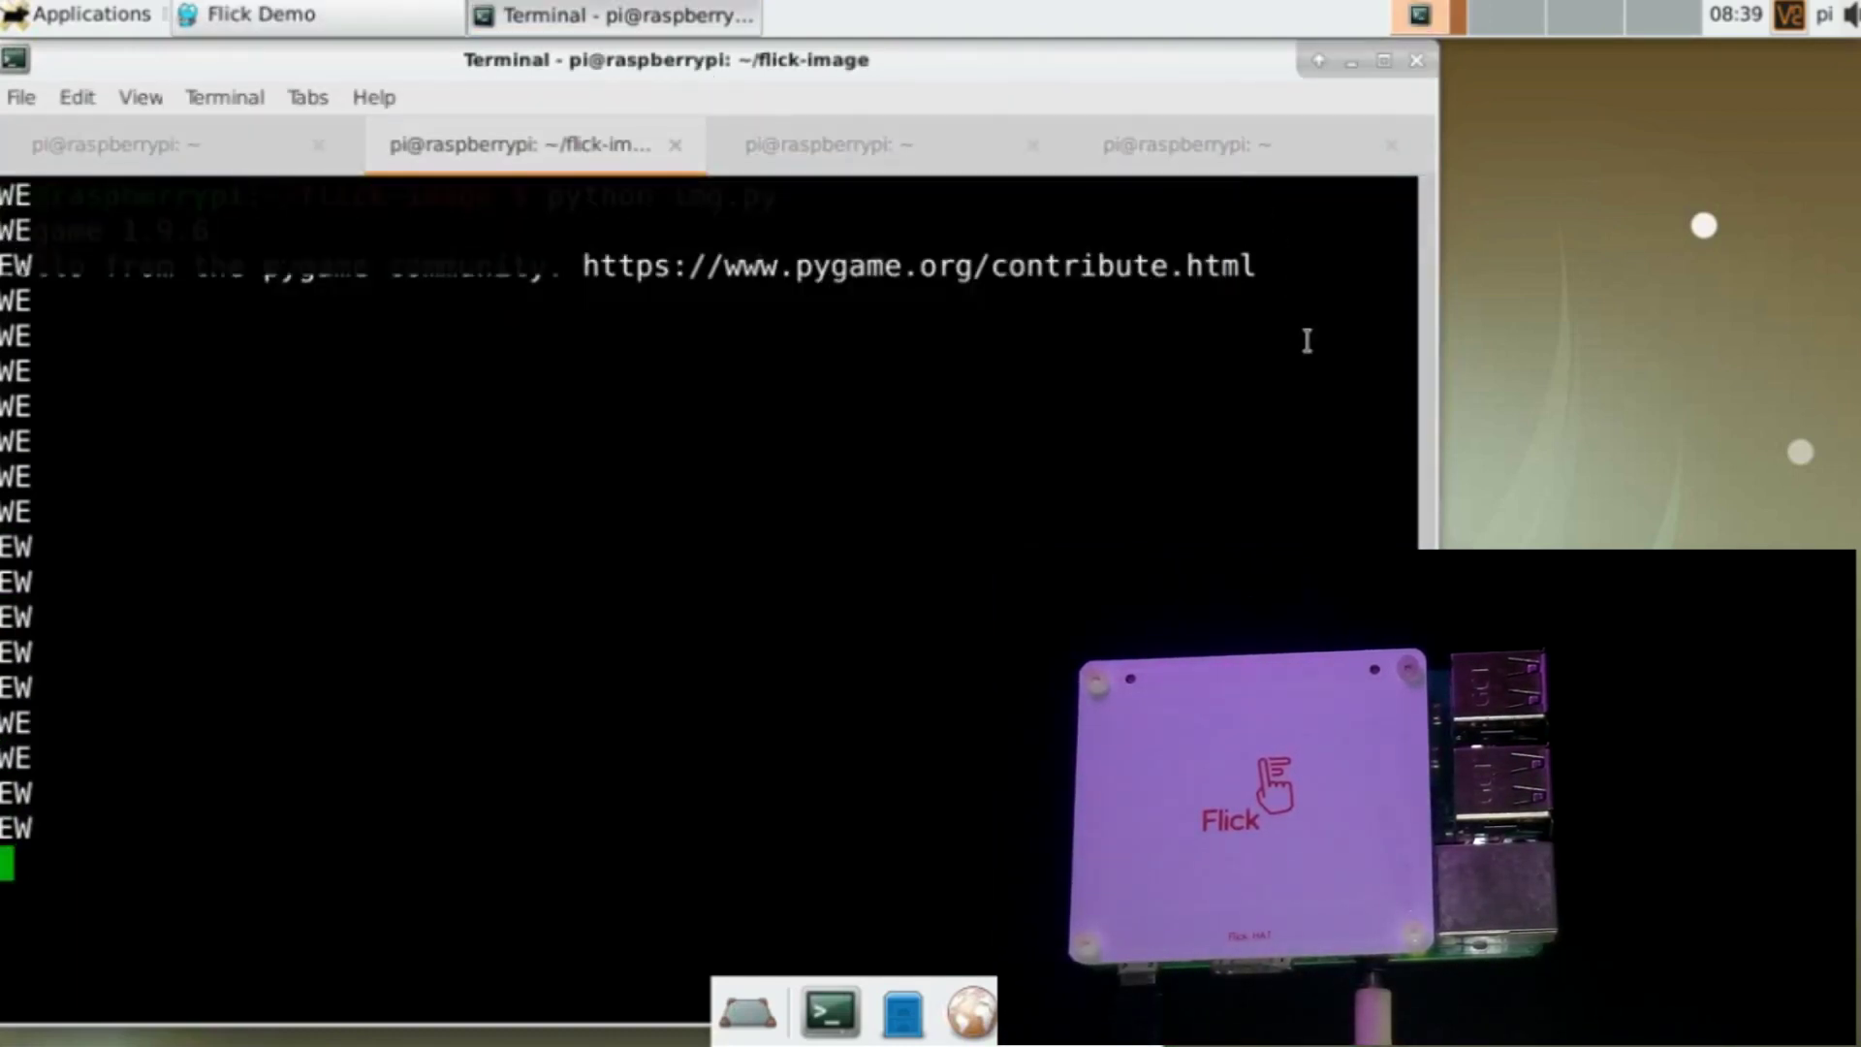
click(899, 146)
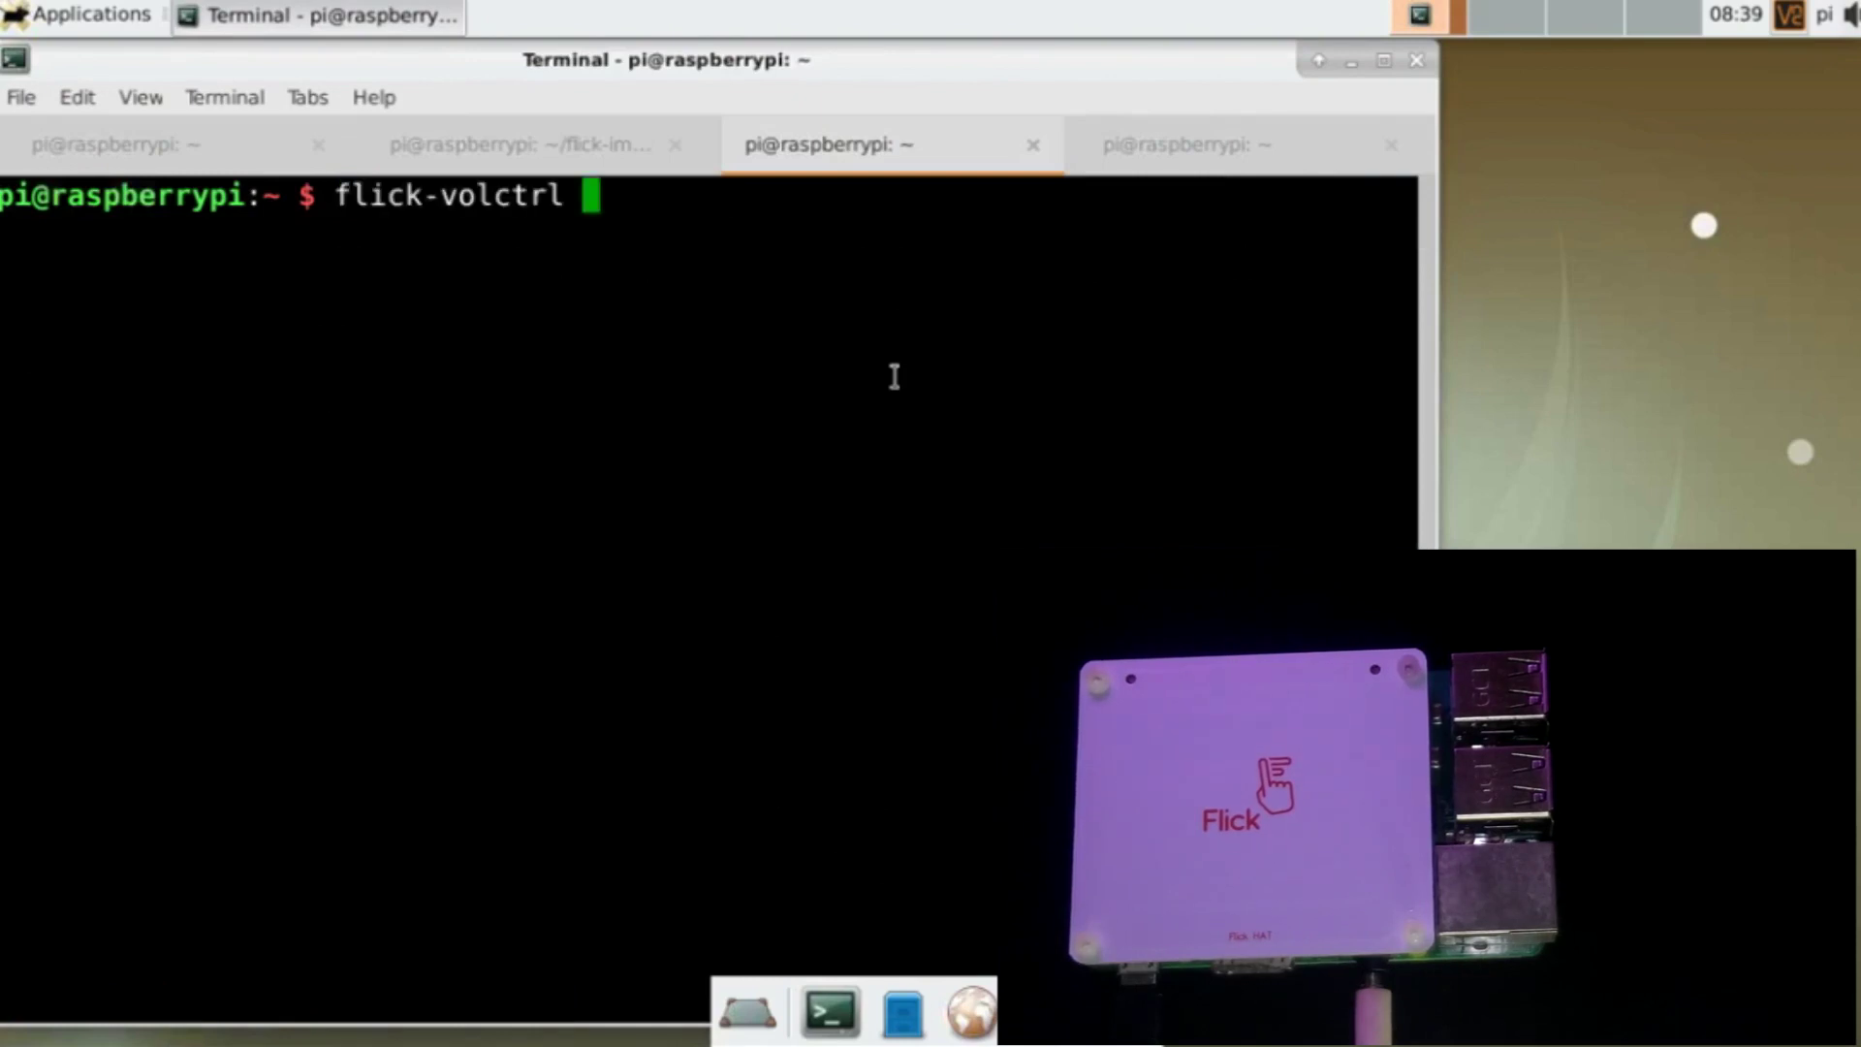